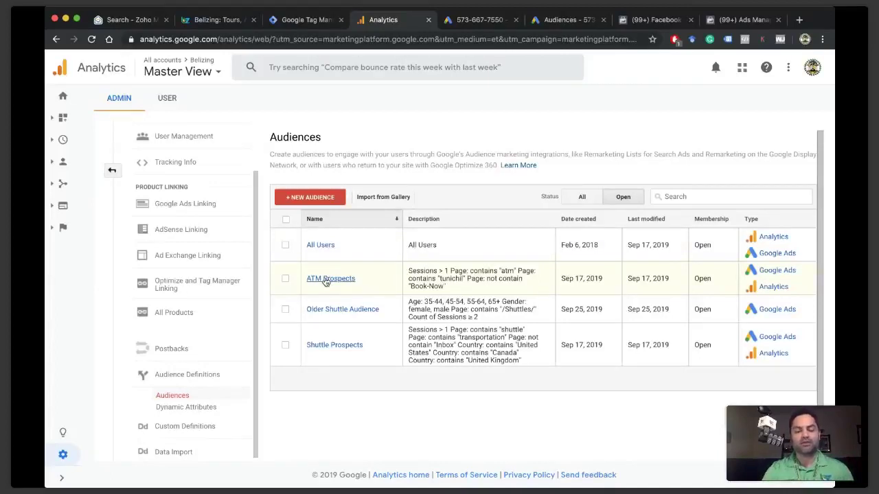
- Open the ATM Prospects audience and bring up its audience definition for editing in the Audience Builder
{"action": "left_click", "coordinate": [337, 282]}
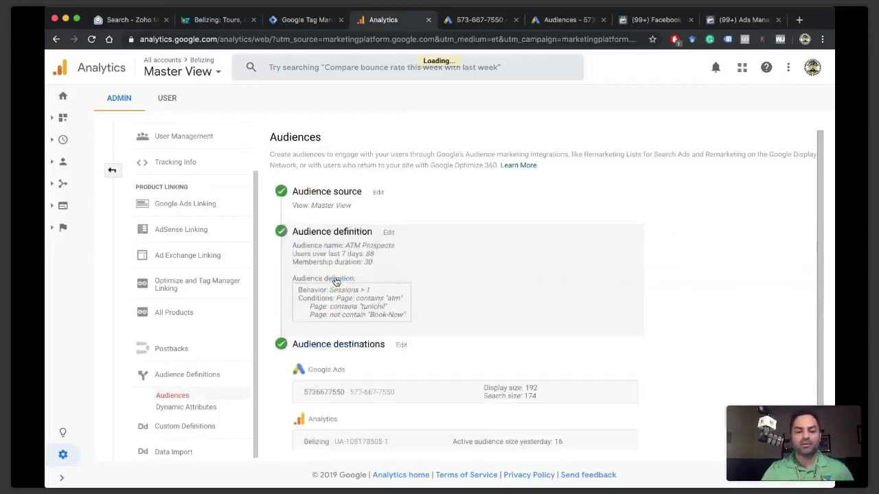
{"action": "scroll", "coordinate": [431, 264], "scroll_direction": "down", "scroll_amount": 2}
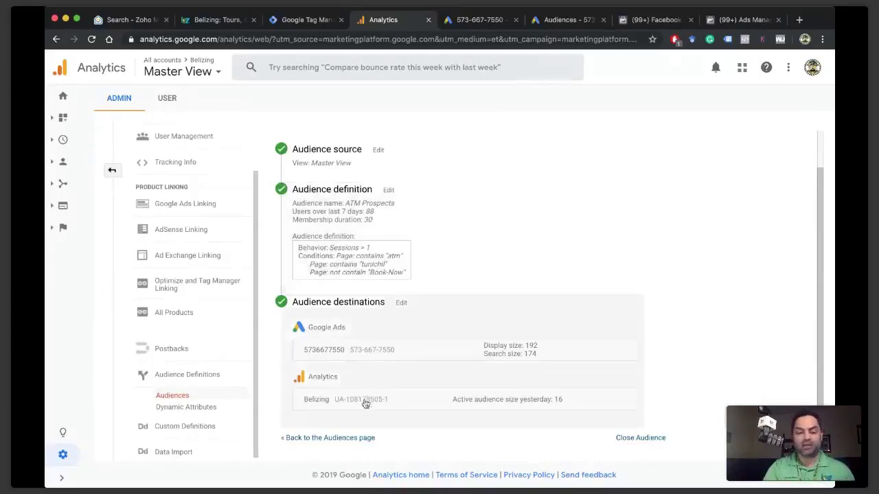
{"action": "left_click", "coordinate": [397, 244]}
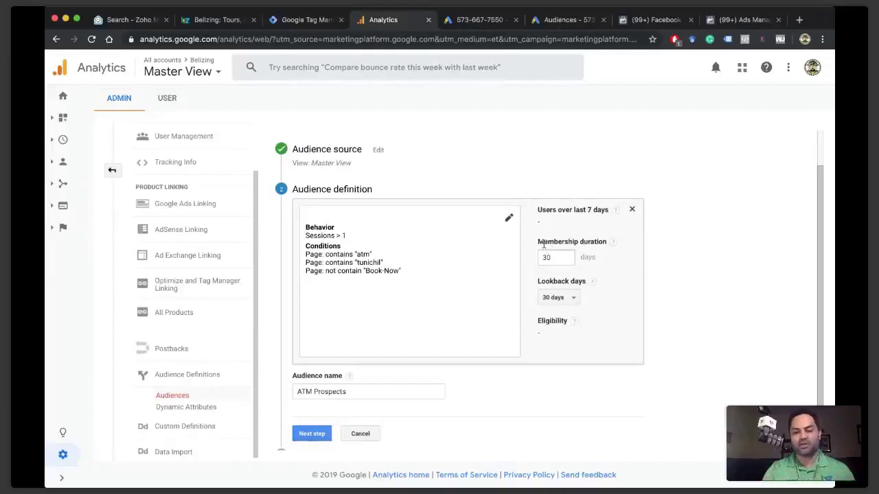
{"action": "left_click", "coordinate": [510, 220]}
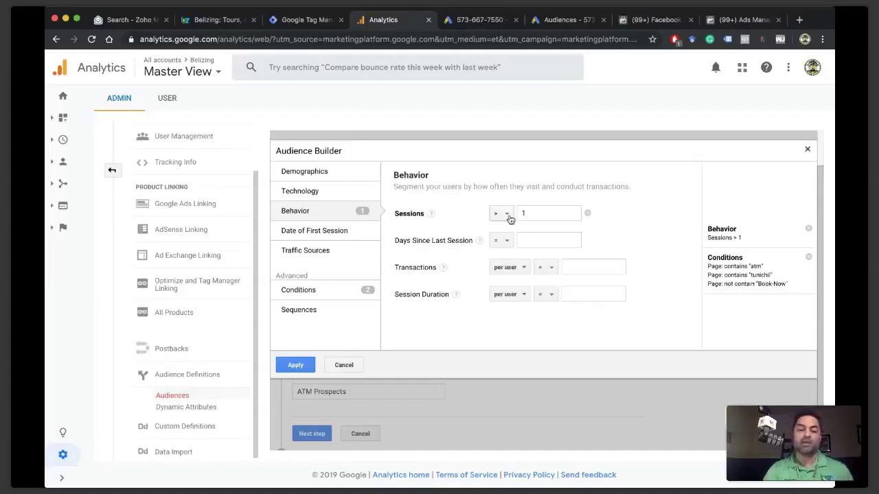
- Set the Sessions behavior condition to greater than 4
{"action": "left_click", "coordinate": [533, 214]}
{"action": "key", "text": "BackSpace"}
{"action": "type", "text": "4"}
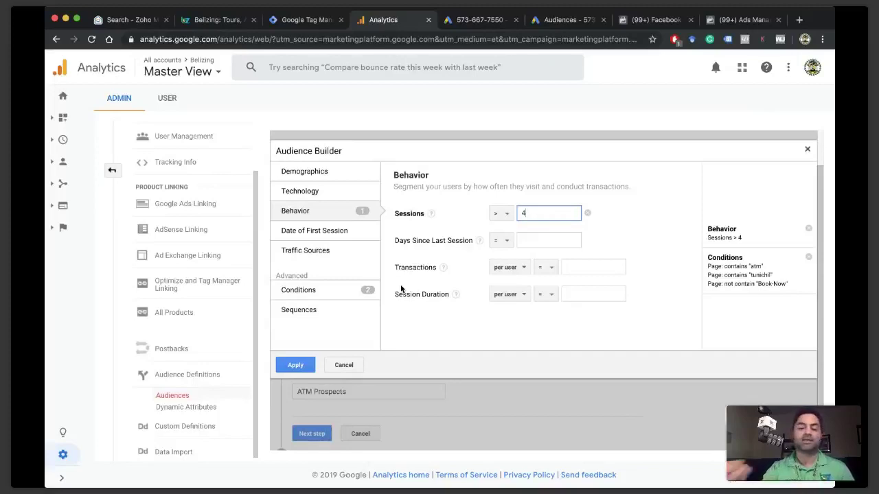
- Review the audience's Conditions, examining the first filter's page values atm and tunichil
{"action": "left_click", "coordinate": [326, 294]}
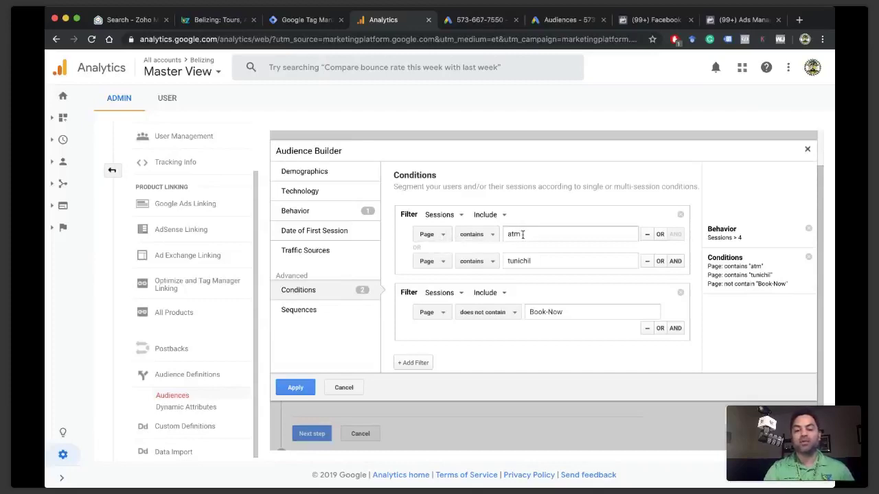
{"action": "left_click_drag", "start_coordinate": [522, 234], "coordinate": [504, 236]}
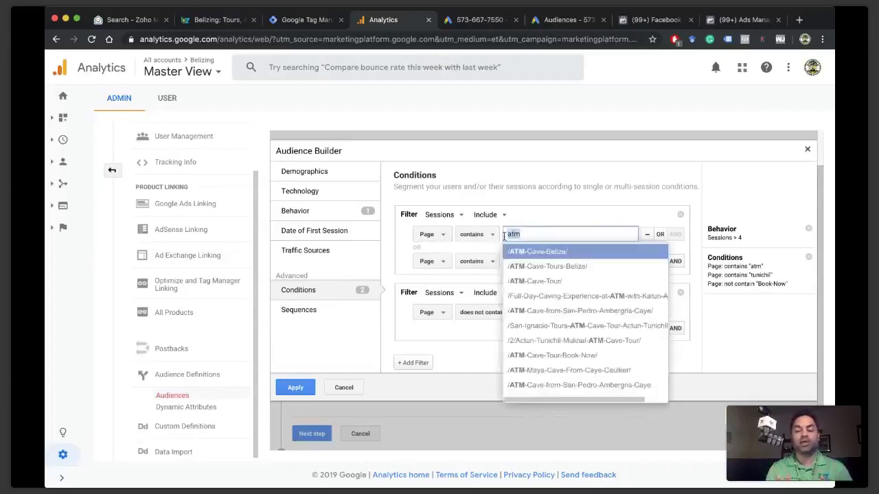
{"action": "left_click", "coordinate": [560, 202]}
{"action": "left_click", "coordinate": [536, 261]}
{"action": "left_click_drag", "start_coordinate": [536, 261], "coordinate": [505, 261]}
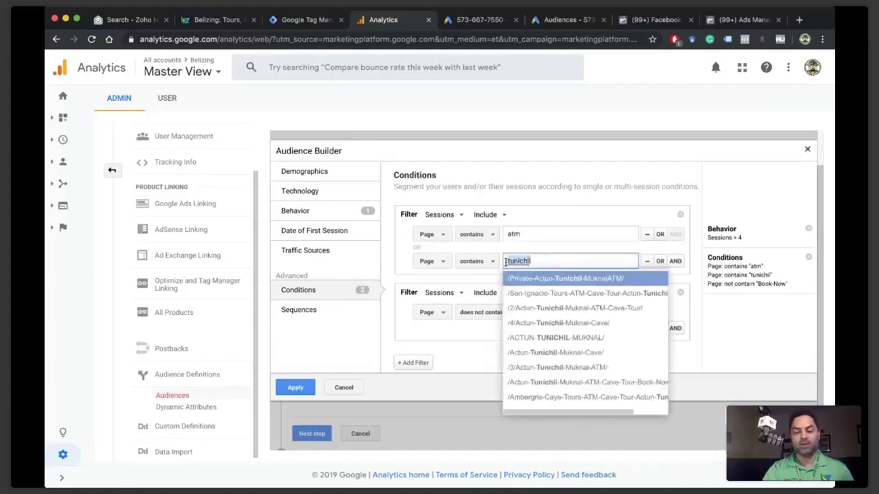
{"action": "left_click", "coordinate": [580, 212]}
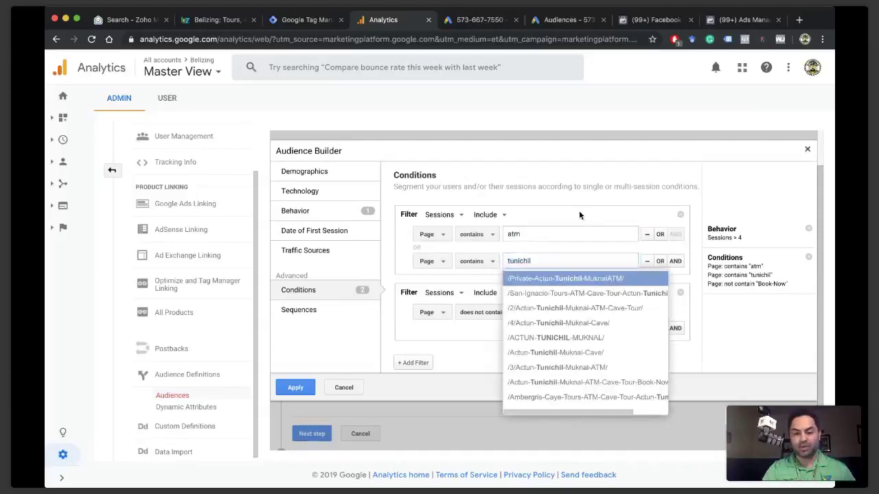
- Examine the second filter, where Page does not contain Book-Now, along with its match operator and suggested page URLs
{"action": "left_click", "coordinate": [570, 312]}
{"action": "left_click_drag", "start_coordinate": [564, 313], "coordinate": [528, 313]}
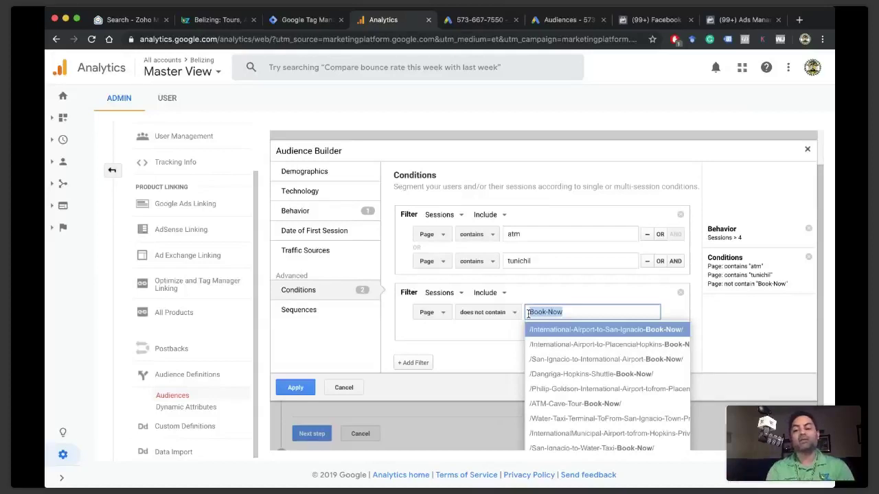
{"action": "left_click", "coordinate": [696, 277]}
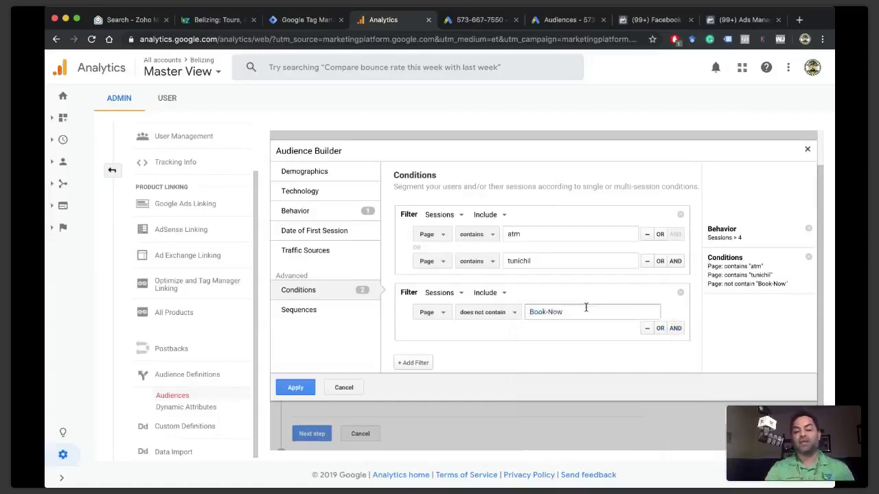
{"action": "left_click", "coordinate": [490, 318]}
{"action": "left_click", "coordinate": [631, 297]}
{"action": "left_click", "coordinate": [487, 313]}
{"action": "left_click", "coordinate": [564, 312]}
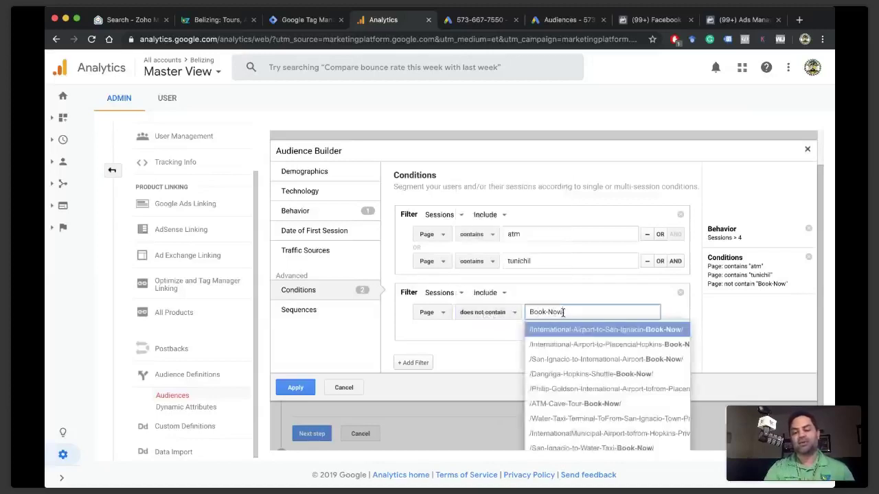
{"action": "left_click_drag", "start_coordinate": [564, 313], "coordinate": [525, 313]}
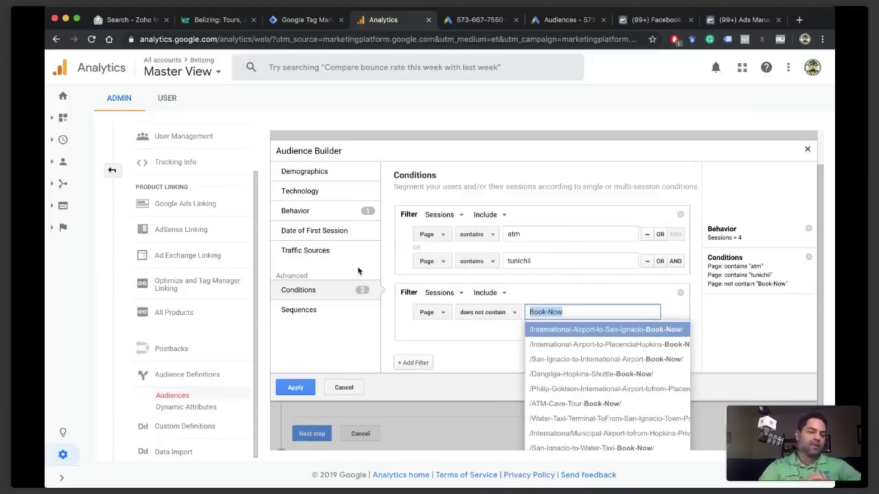
- Review the Demographics options, including language help and in-market segments, and discard the edits to the audience definition
{"action": "left_click", "coordinate": [349, 176]}
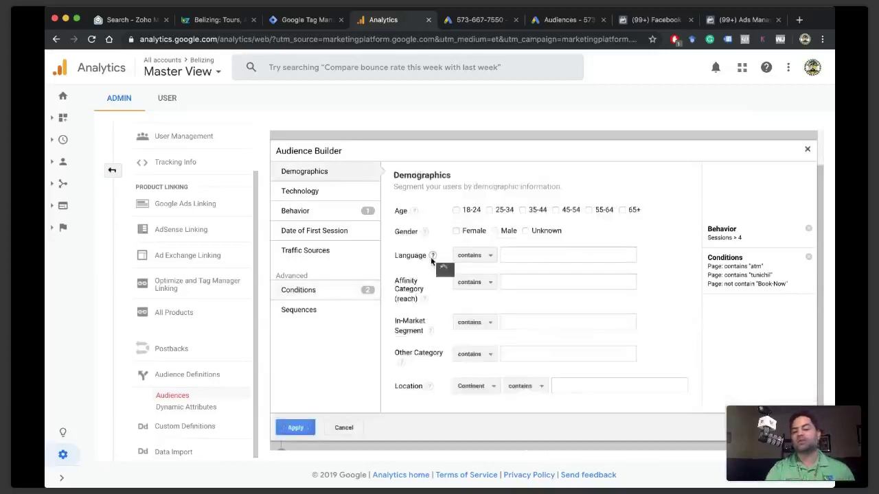
{"action": "mouse_move", "coordinate": [432, 257]}
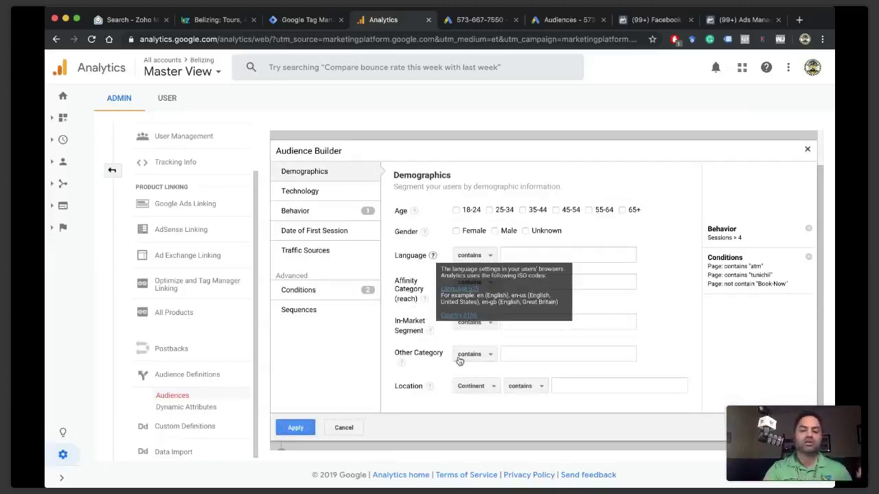
{"action": "left_click", "coordinate": [523, 322]}
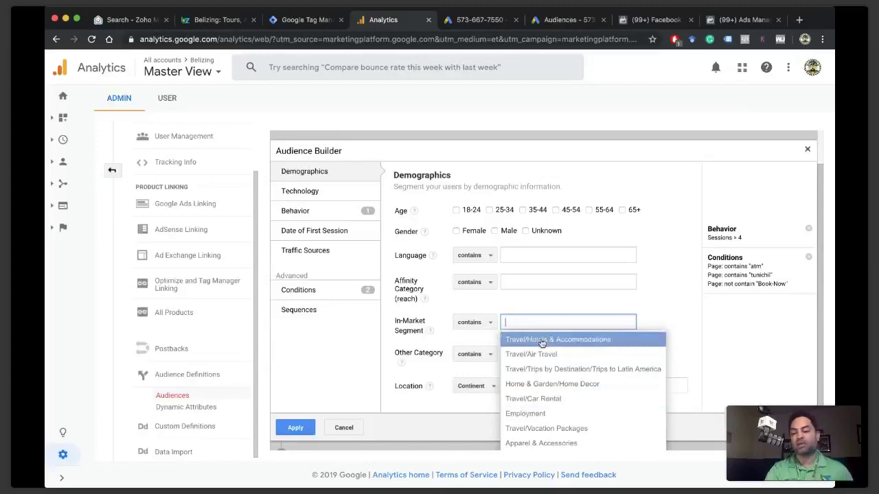
{"action": "left_click", "coordinate": [659, 308]}
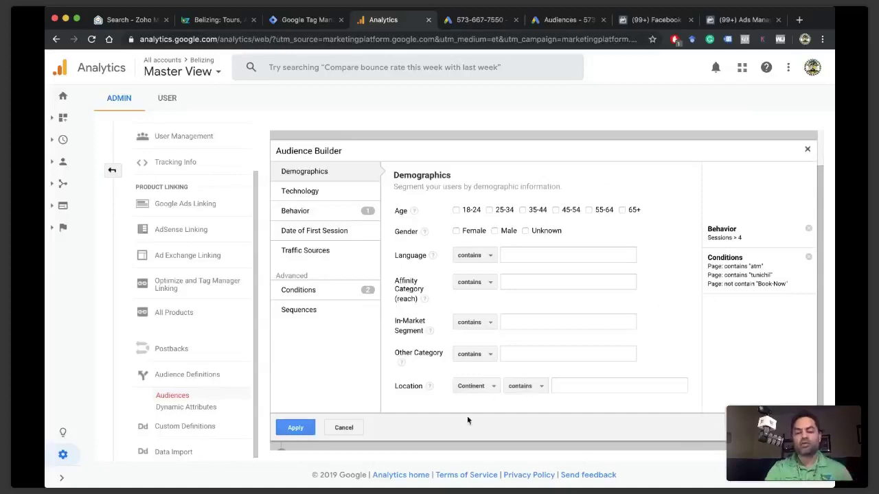
{"action": "left_click", "coordinate": [344, 428]}
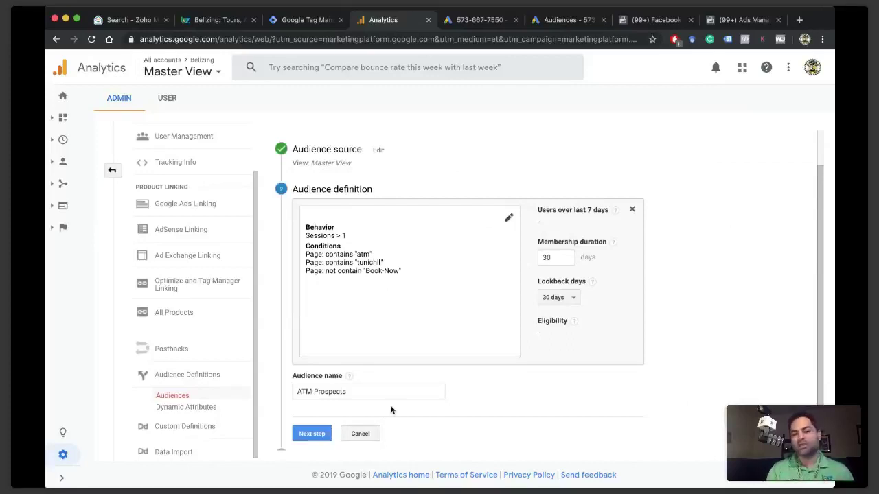
{"action": "left_click", "coordinate": [359, 434]}
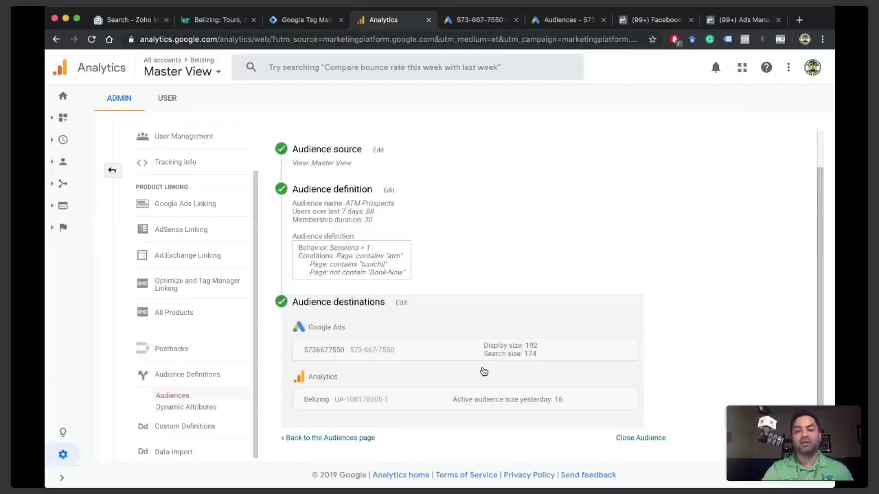
- Switch to Google Ads Audience manager and examine the ATM list's membership duration, network sizes and audience distribution
{"action": "left_click", "coordinate": [479, 20]}
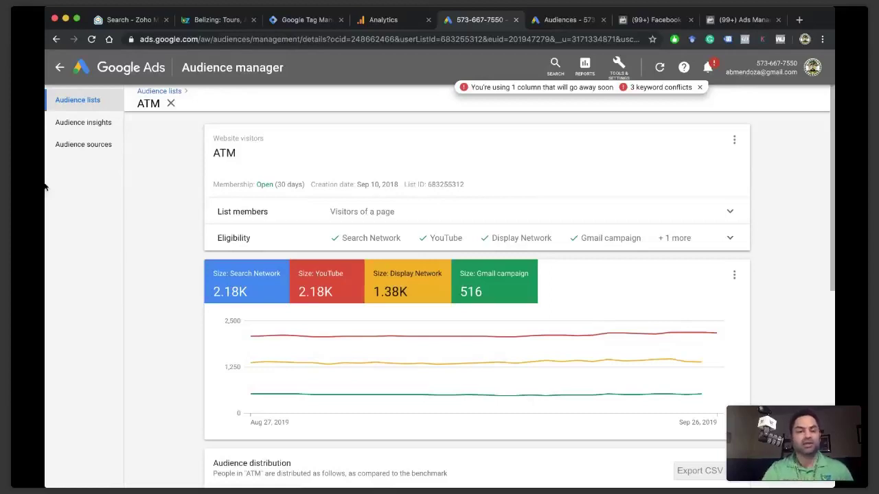
{"action": "scroll", "coordinate": [164, 247], "scroll_direction": "down", "scroll_amount": 1}
{"action": "scroll", "coordinate": [164, 246], "scroll_direction": "up", "scroll_amount": 1}
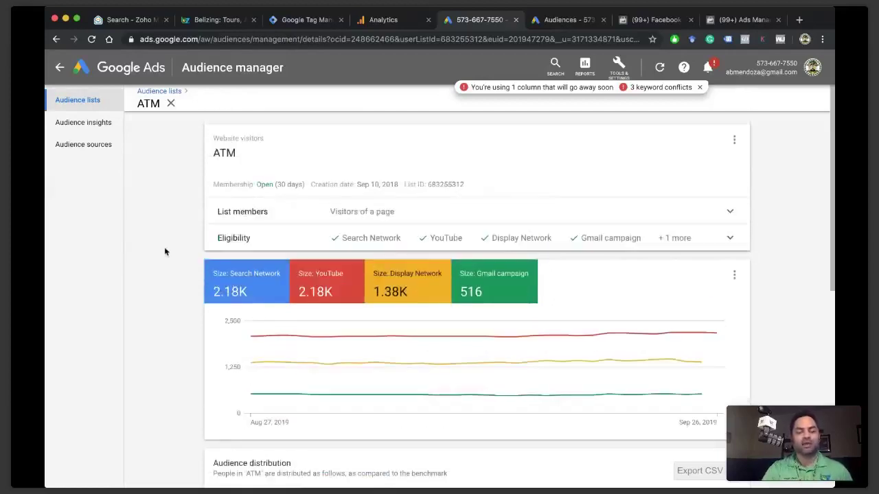
{"action": "scroll", "coordinate": [217, 325], "scroll_direction": "down", "scroll_amount": 2}
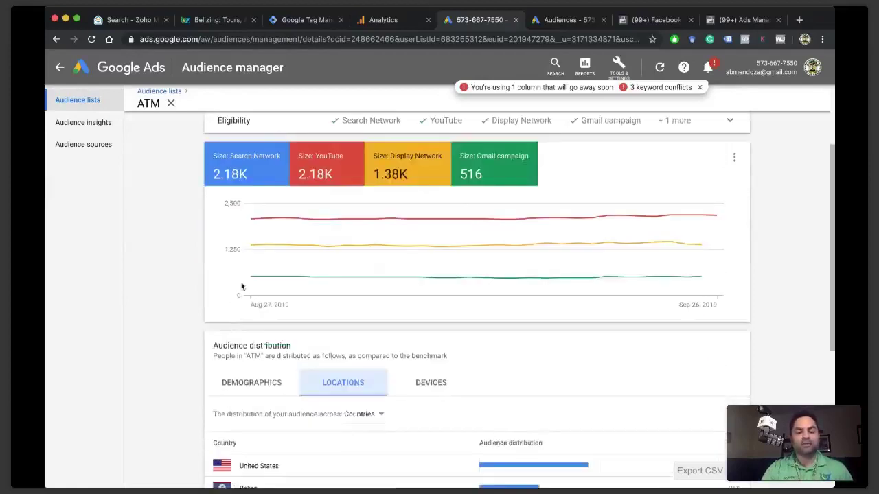
{"action": "scroll", "coordinate": [265, 181], "scroll_direction": "up", "scroll_amount": 2}
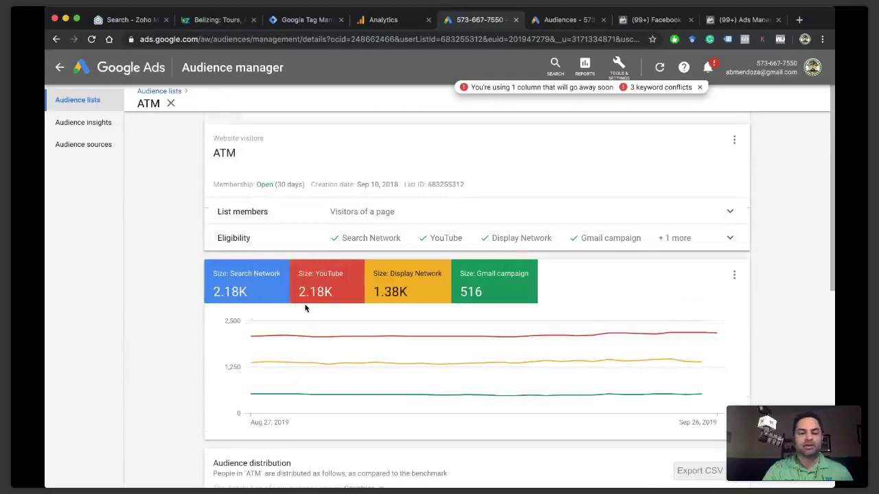
{"action": "scroll", "coordinate": [302, 306], "scroll_direction": "down", "scroll_amount": 1}
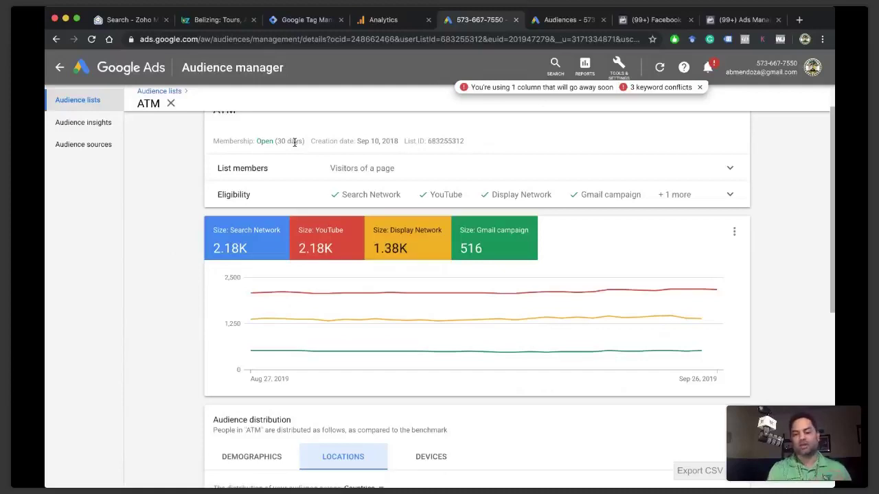
{"action": "scroll", "coordinate": [295, 142], "scroll_direction": "up", "scroll_amount": 1}
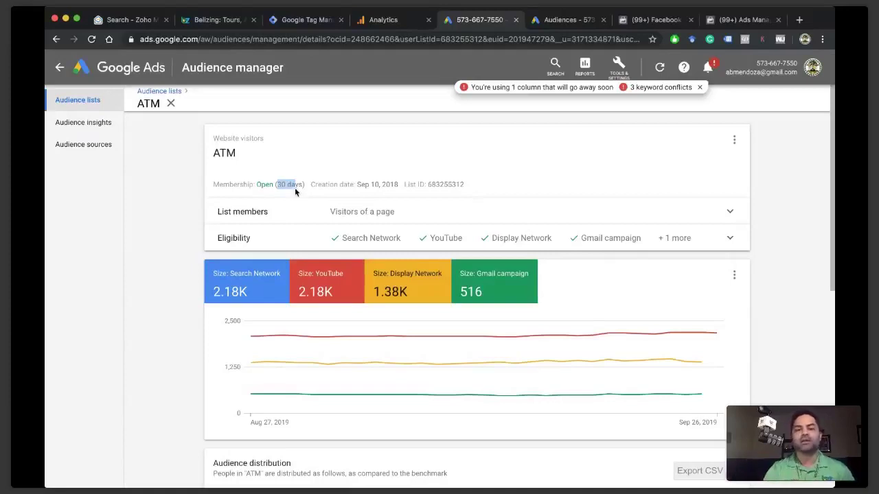
- Review the audiences selected for the CaveTubing ad group in the Remarketing Video campaign
{"action": "left_click", "coordinate": [568, 23]}
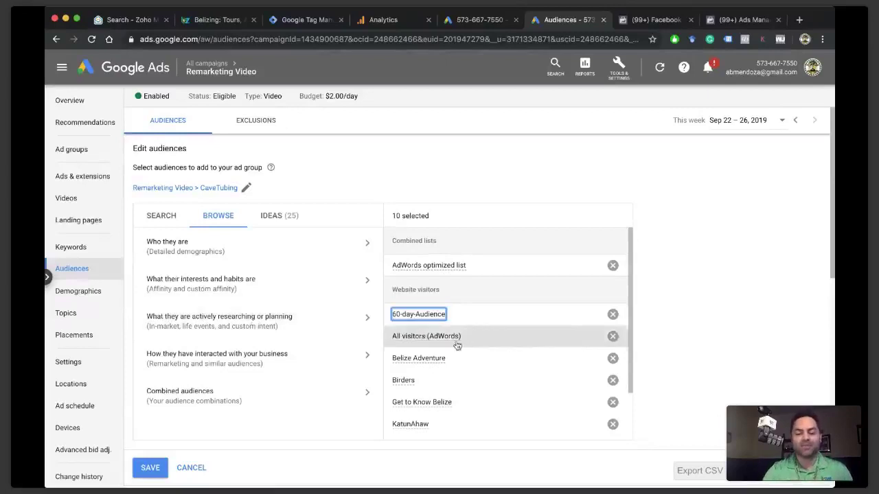
{"action": "scroll", "coordinate": [466, 364], "scroll_direction": "down", "scroll_amount": 1}
{"action": "scroll", "coordinate": [436, 370], "scroll_direction": "up", "scroll_amount": 1}
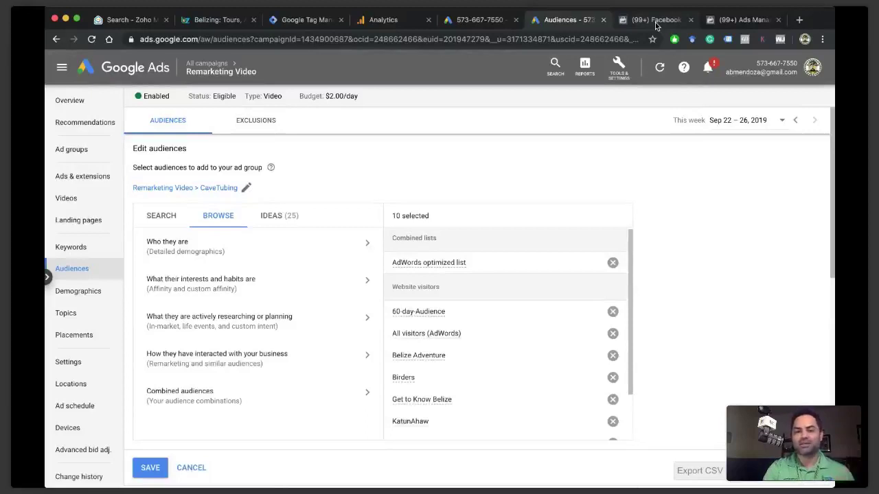
- Switch to Facebook Events Manager to view the pixel data source, briefly revisiting Google Tag Manager and the Google Ads audiences
{"action": "left_click", "coordinate": [656, 24]}
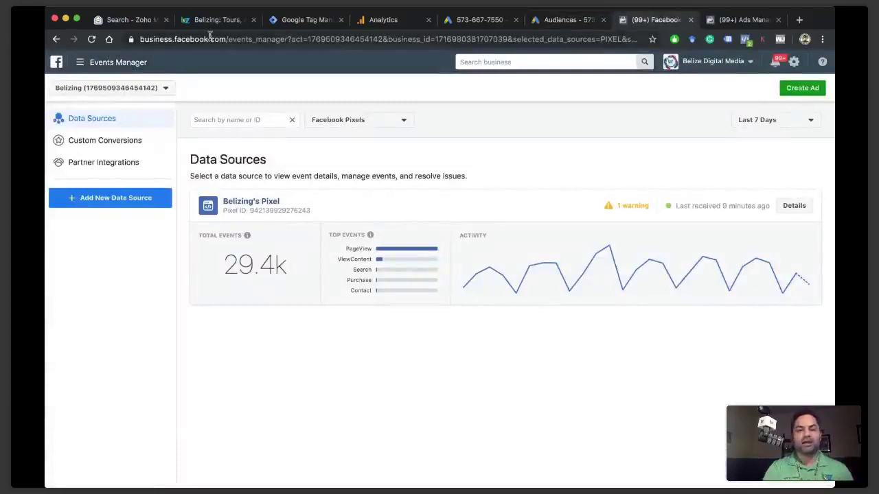
{"action": "left_click", "coordinate": [303, 20]}
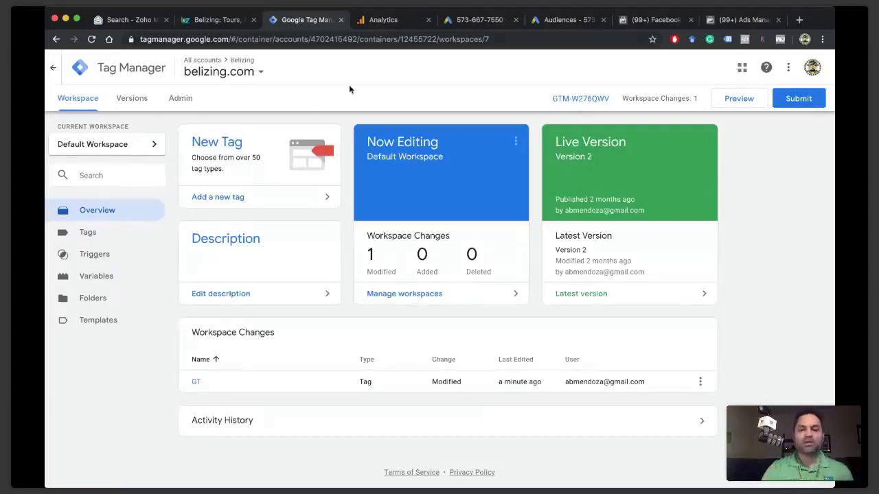
{"action": "left_click", "coordinate": [572, 19]}
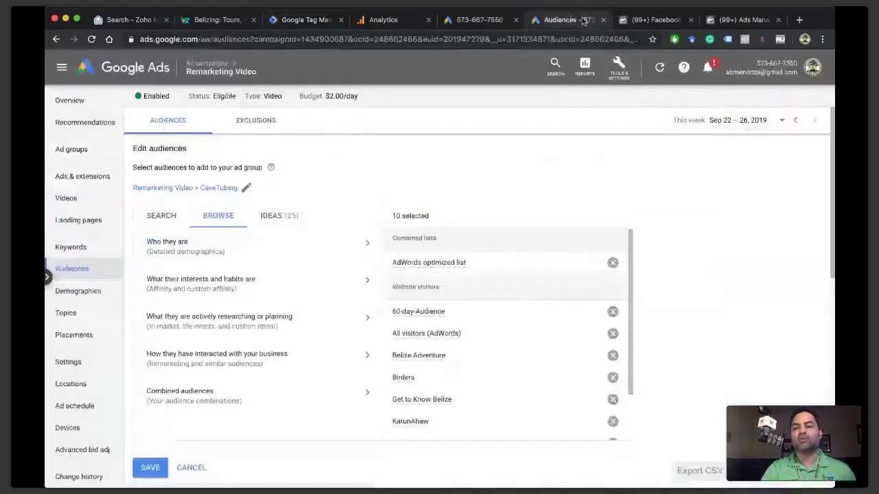
{"action": "left_click", "coordinate": [652, 20]}
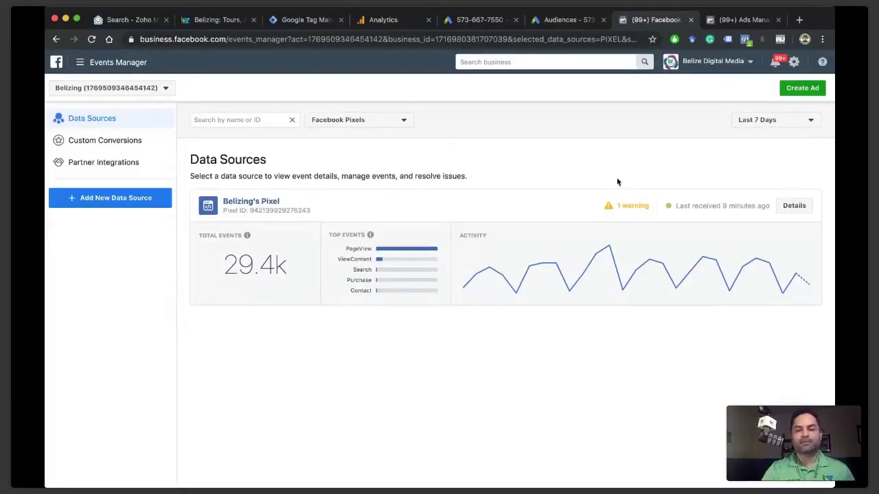
- Revisit the Facebook Pixels page and open the Audiences list for the Belizing ad account
{"action": "left_click", "coordinate": [80, 62]}
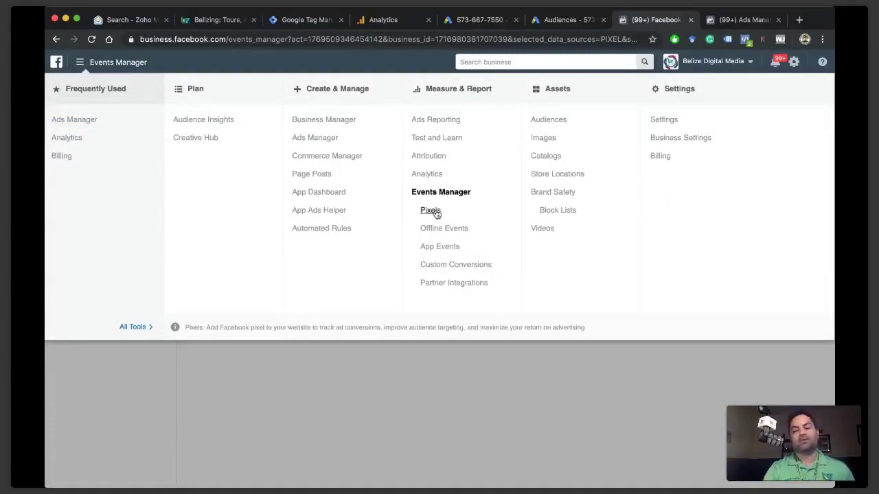
{"action": "left_click", "coordinate": [432, 212]}
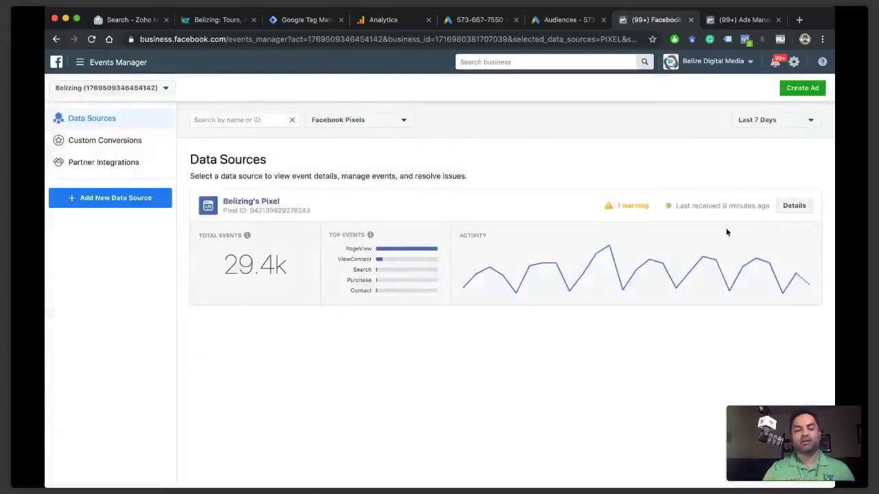
{"action": "left_click", "coordinate": [88, 65]}
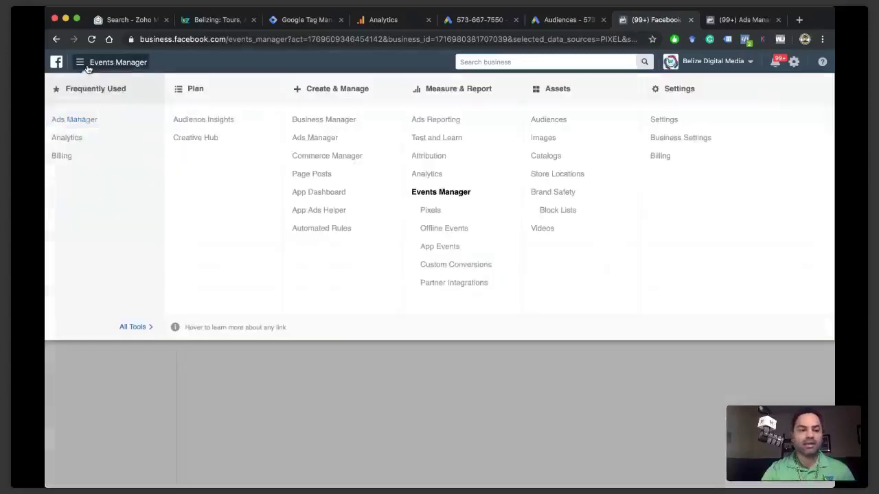
{"action": "left_click", "coordinate": [546, 121]}
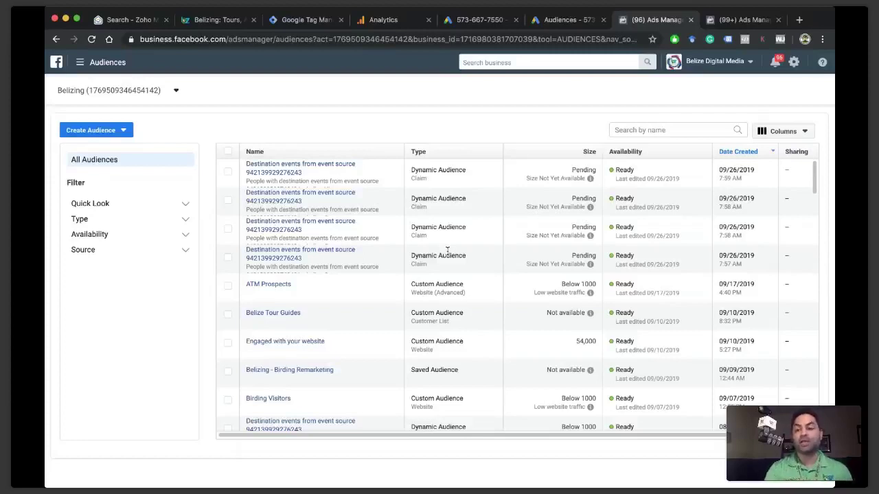
- Switch to the Sharks - 30 days audience details and examine its name, time frame and URL parameter rules
{"action": "left_click", "coordinate": [737, 22]}
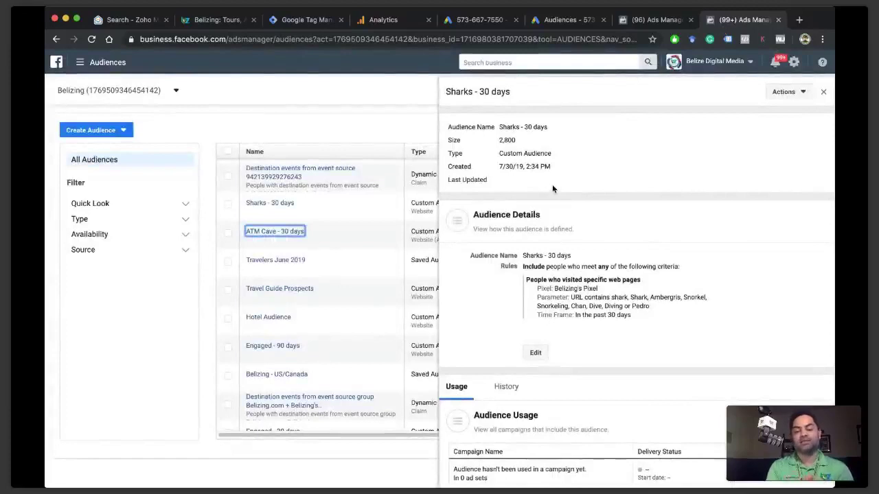
{"action": "left_click", "coordinate": [495, 102]}
{"action": "left_click_drag", "start_coordinate": [512, 94], "coordinate": [447, 95]}
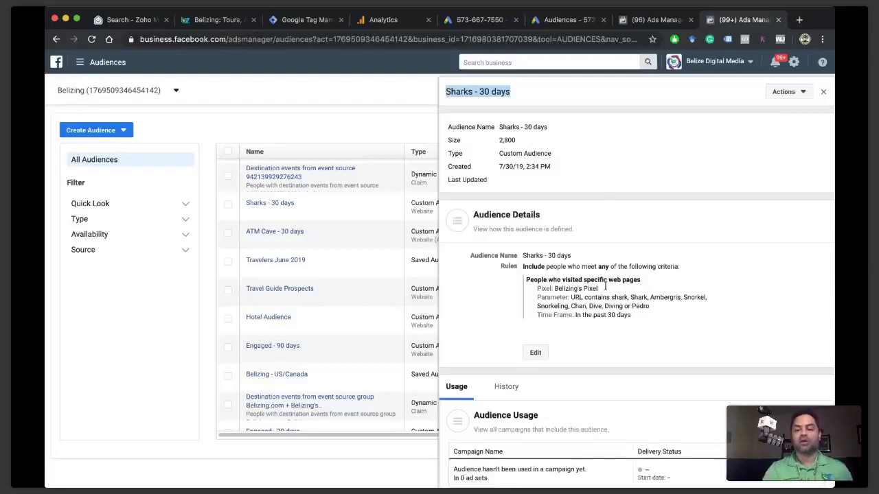
{"action": "left_click_drag", "start_coordinate": [630, 315], "coordinate": [583, 314]}
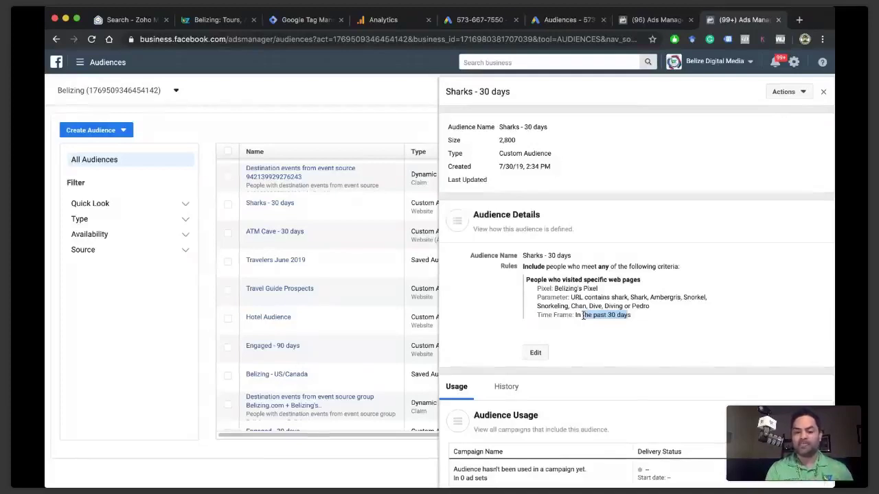
{"action": "left_click_drag", "start_coordinate": [649, 306], "coordinate": [589, 302]}
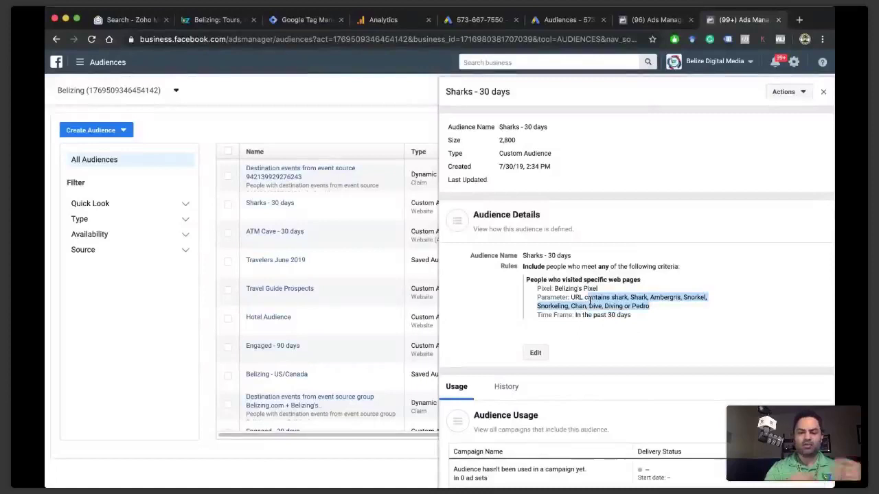
- Create an ad from the Sharks - 30 days audience, choosing the Traffic objective and continuing to the ad set settings
{"action": "left_click", "coordinate": [786, 91]}
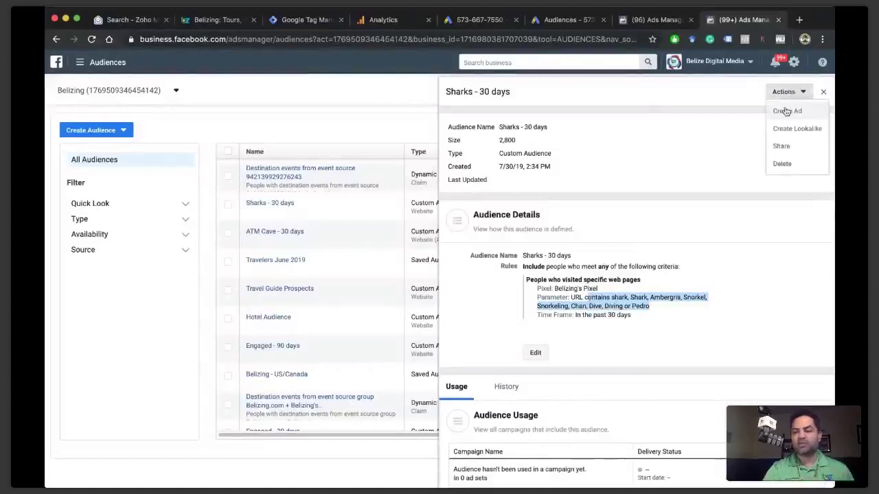
{"action": "left_click", "coordinate": [789, 112]}
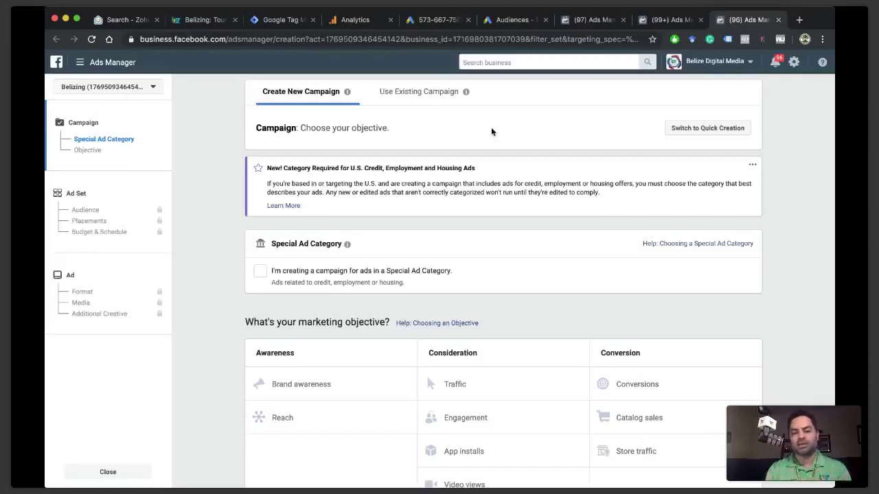
{"action": "scroll", "coordinate": [463, 264], "scroll_direction": "down", "scroll_amount": 3}
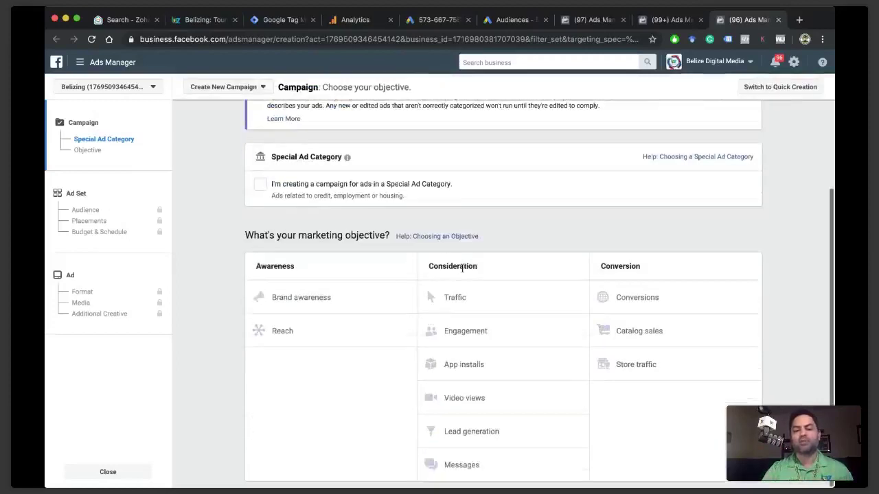
{"action": "left_click", "coordinate": [457, 298]}
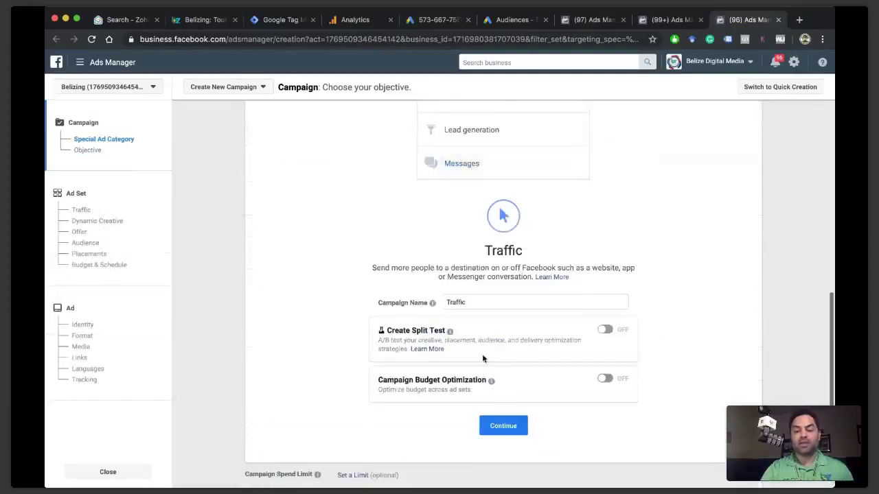
{"action": "scroll", "coordinate": [477, 378], "scroll_direction": "down", "scroll_amount": 1}
{"action": "left_click", "coordinate": [503, 391]}
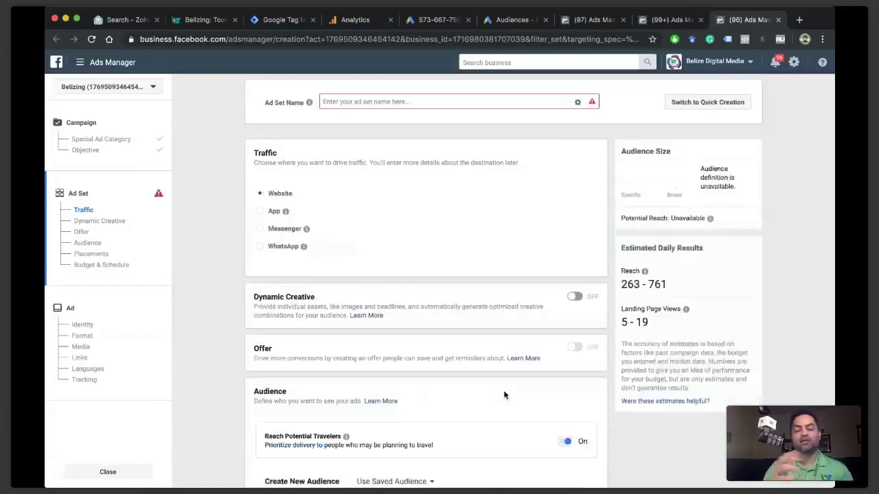
- Check the custom audience applied to the ad set and read the explanation of the Reach Potential Travelers option
{"action": "scroll", "coordinate": [421, 303], "scroll_direction": "down", "scroll_amount": 3}
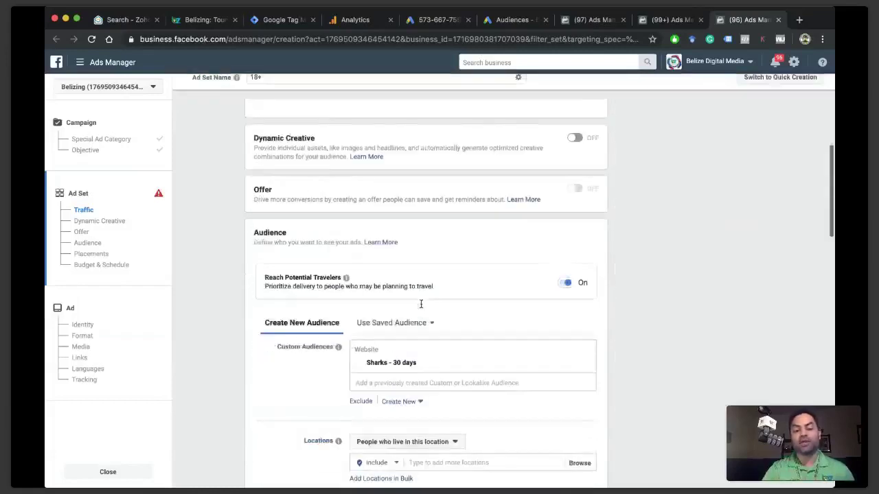
{"action": "scroll", "coordinate": [421, 304], "scroll_direction": "down", "scroll_amount": 3}
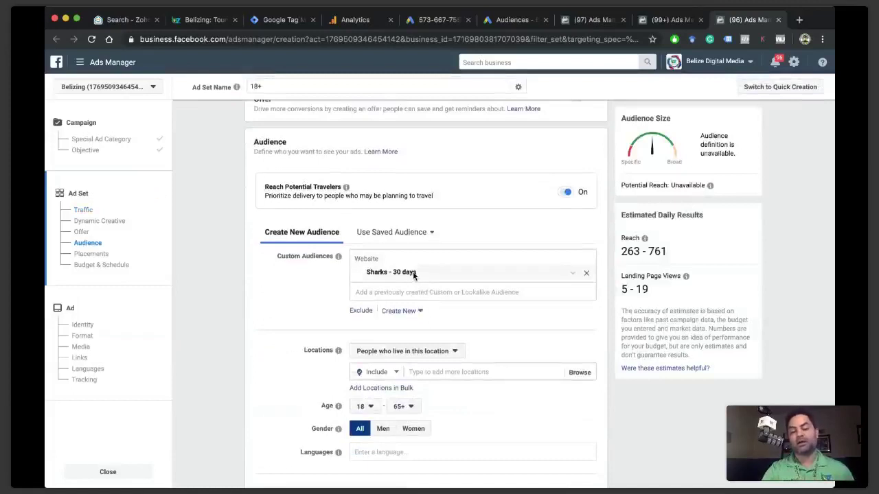
{"action": "scroll", "coordinate": [316, 290], "scroll_direction": "down", "scroll_amount": 1}
{"action": "scroll", "coordinate": [315, 291], "scroll_direction": "up", "scroll_amount": 2}
{"action": "mouse_move", "coordinate": [346, 215]}
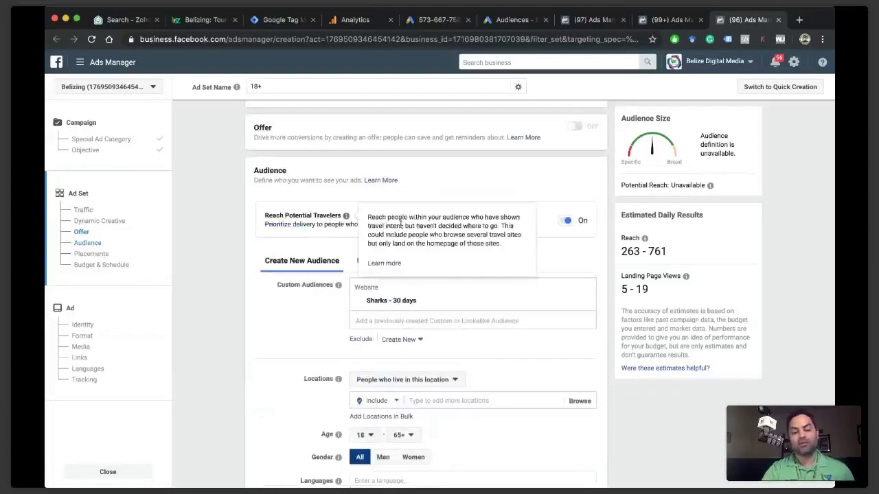
{"action": "left_click_drag", "start_coordinate": [265, 215], "coordinate": [414, 228]}
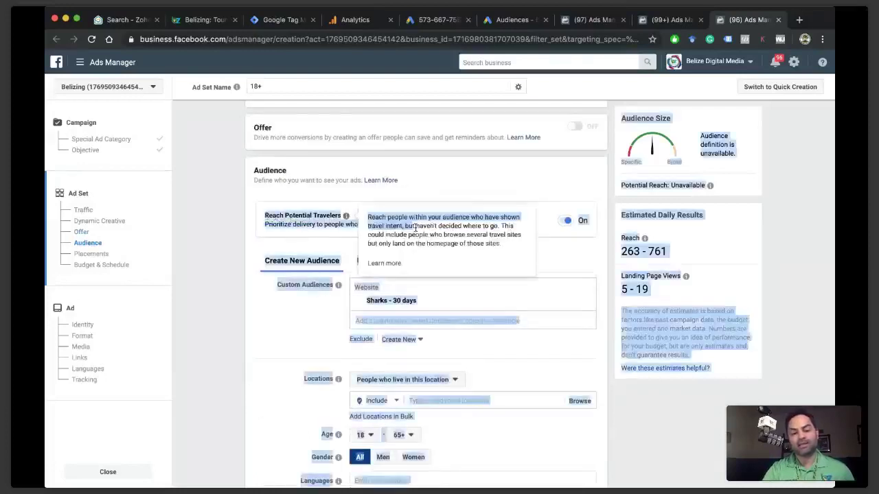
{"action": "left_click", "coordinate": [344, 224]}
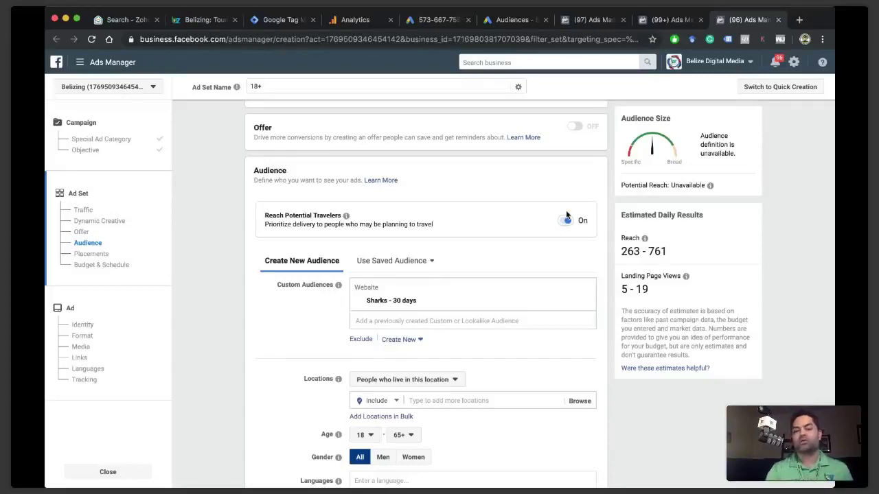
- Review the ad set's location, demographic and detailed targeting options, along with its placements and the budget and schedule settings
{"action": "scroll", "coordinate": [566, 215], "scroll_direction": "down", "scroll_amount": 1}
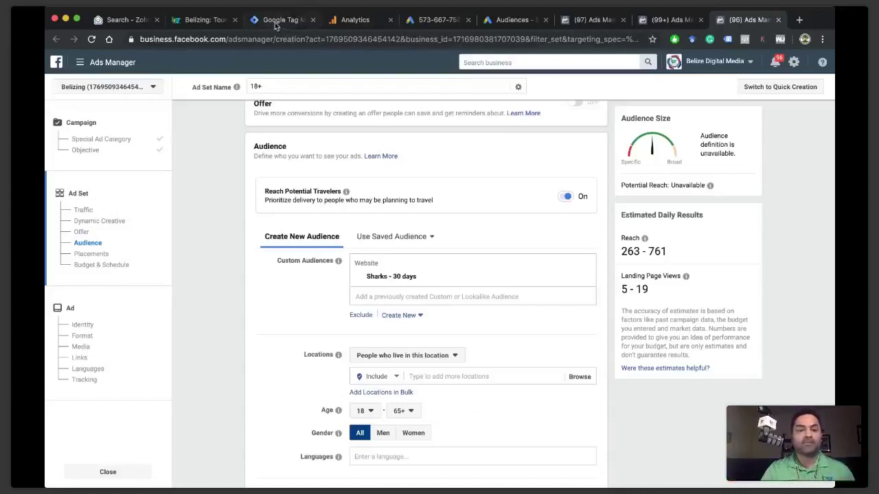
{"action": "scroll", "coordinate": [271, 204], "scroll_direction": "down", "scroll_amount": 1}
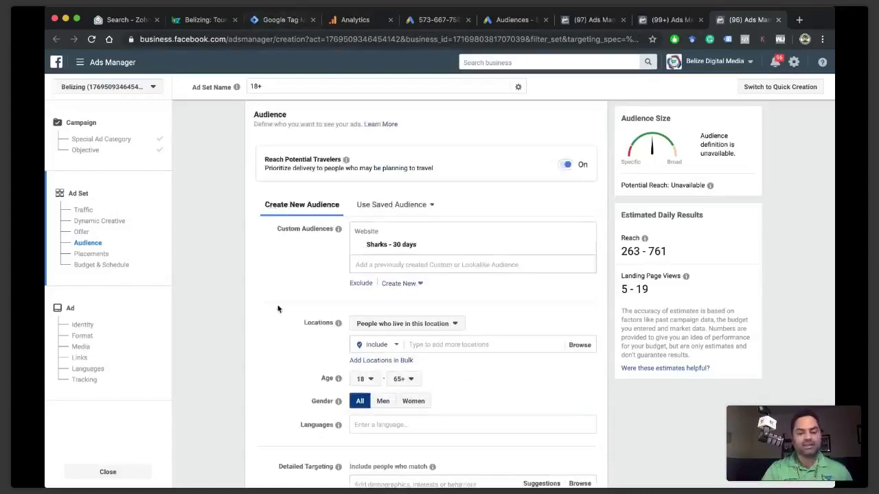
{"action": "scroll", "coordinate": [278, 309], "scroll_direction": "down", "scroll_amount": 5}
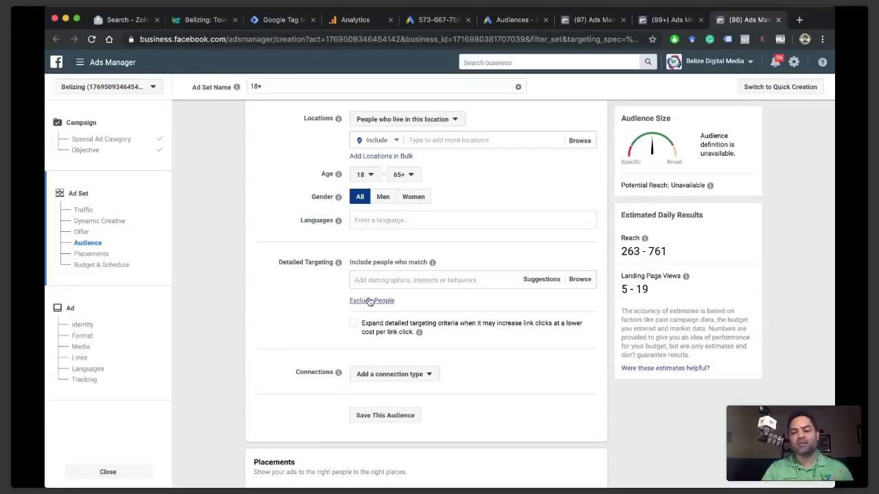
{"action": "scroll", "coordinate": [365, 349], "scroll_direction": "down", "scroll_amount": 5}
{"action": "scroll", "coordinate": [365, 349], "scroll_direction": "down", "scroll_amount": 5}
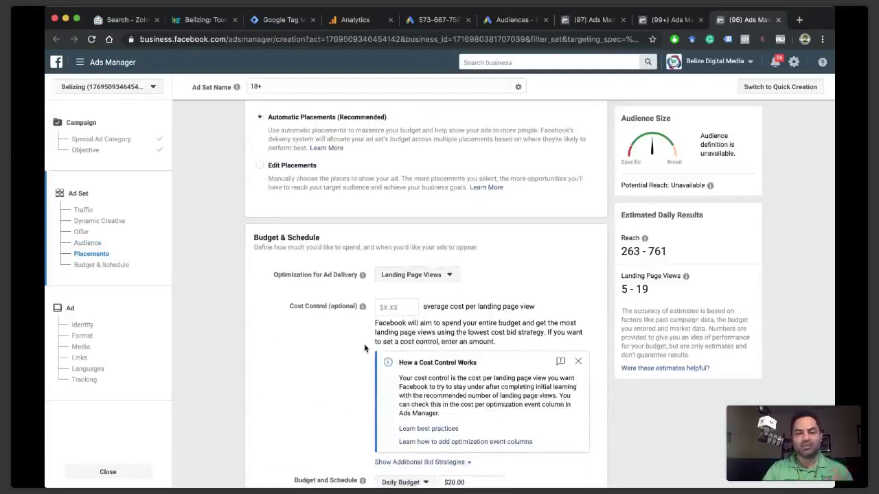
{"action": "scroll", "coordinate": [365, 349], "scroll_direction": "up", "scroll_amount": 5}
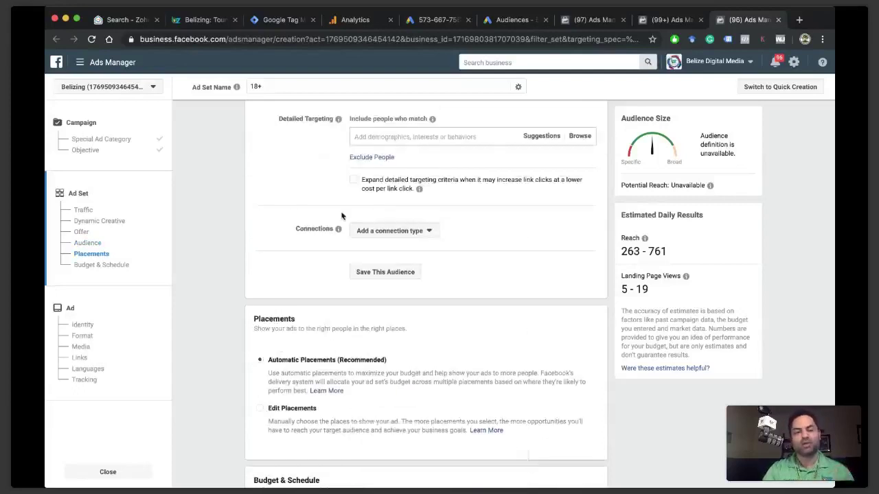